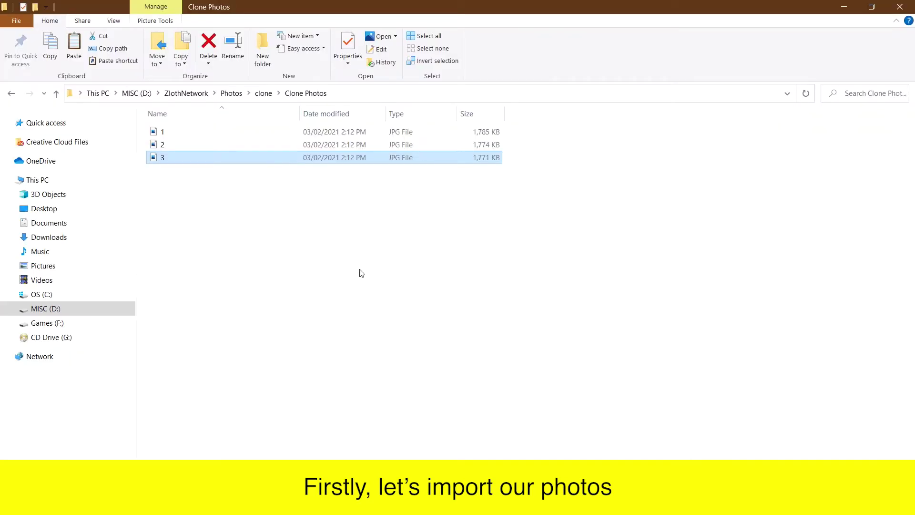
- Select the three JPG photos in the Clone Photos folder together for import
mouse_move(366, 240)
left_mouse_down()
mouse_move(292, 127)
mouse_move(617, 456)
left_mouse_up()
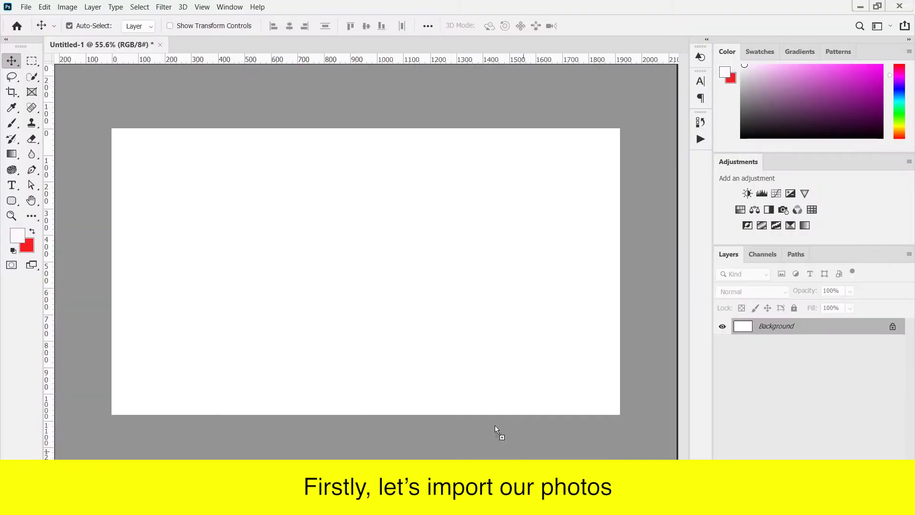
- Place the three street photos into the document as layers
left_click_drag(577, 457, 383, 316)
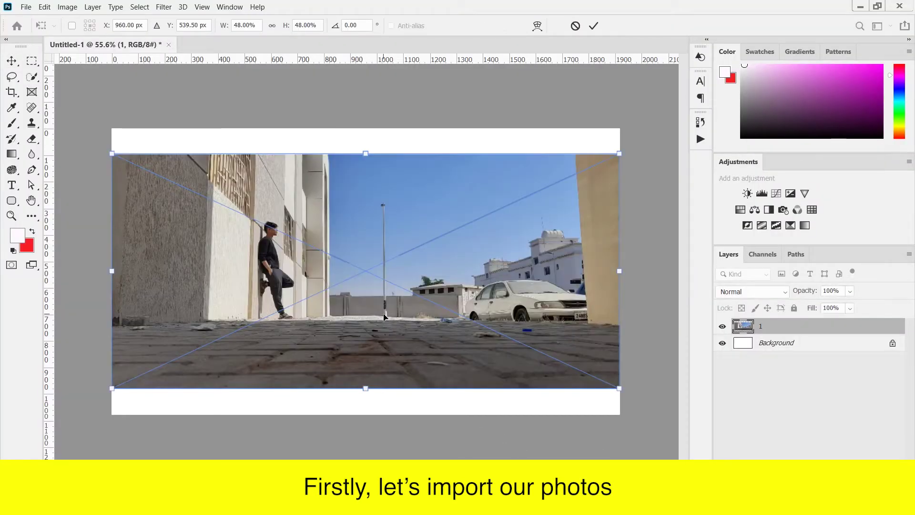
left_click(593, 26)
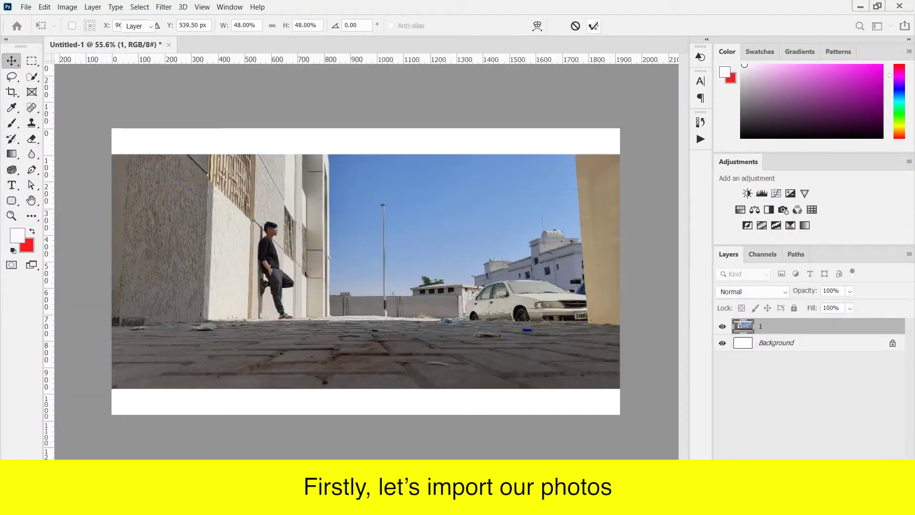
left_click(594, 25)
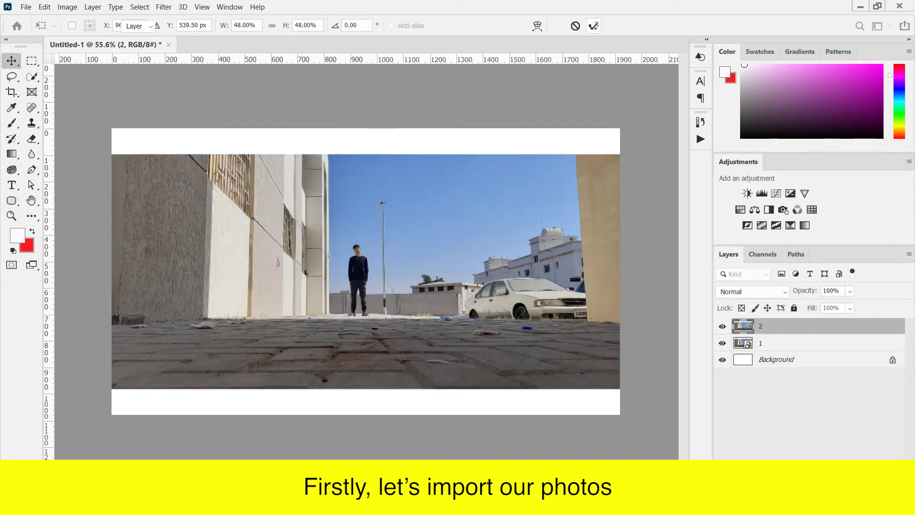
left_click(593, 26)
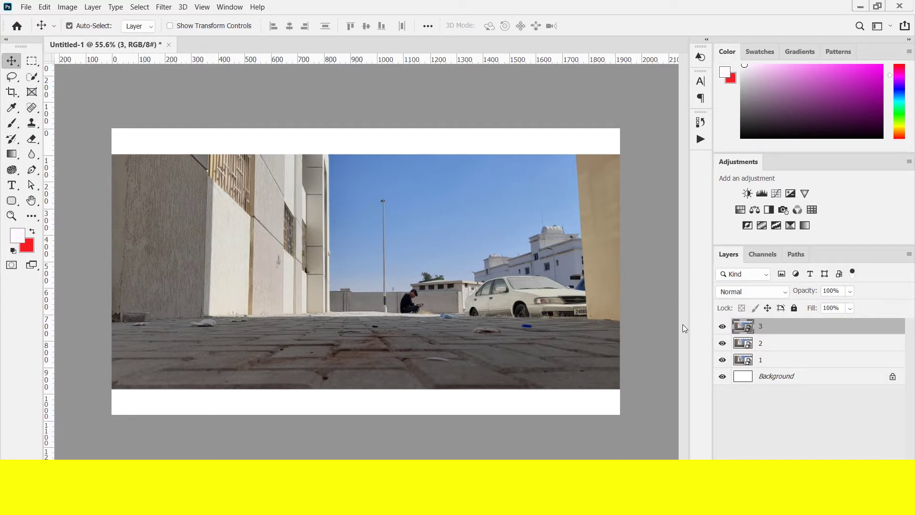
- Delete the white background and stack the photo layers 1, 2, 3 from the top
left_click(889, 378)
key("Delete")
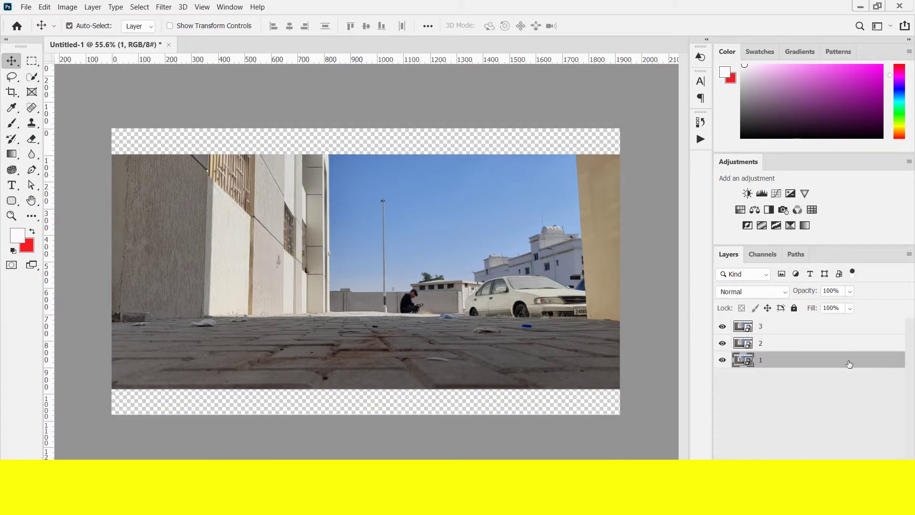
left_click_drag(849, 364, 837, 320)
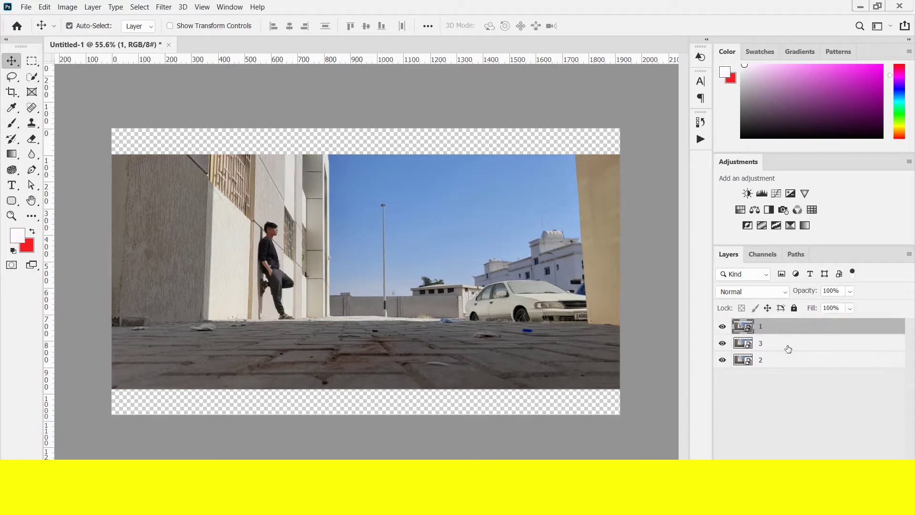
left_click_drag(788, 349, 782, 368)
left_click(760, 397)
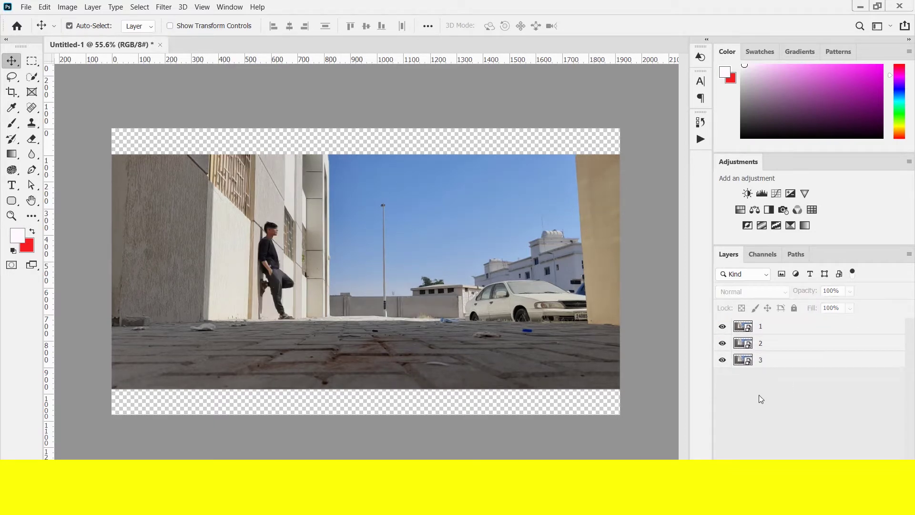
left_click(766, 330)
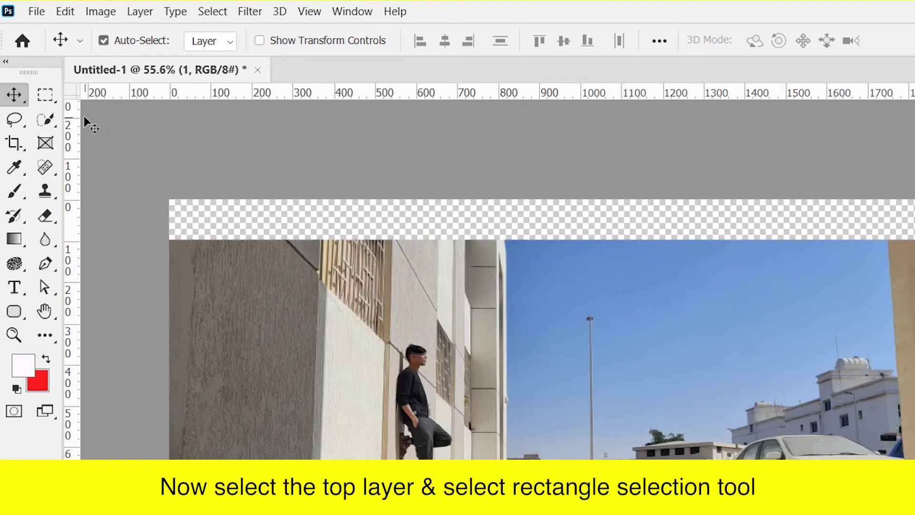
- Mask layer 1 to a rectangle around the man by the wall, reaching the image bottom
left_click(34, 98)
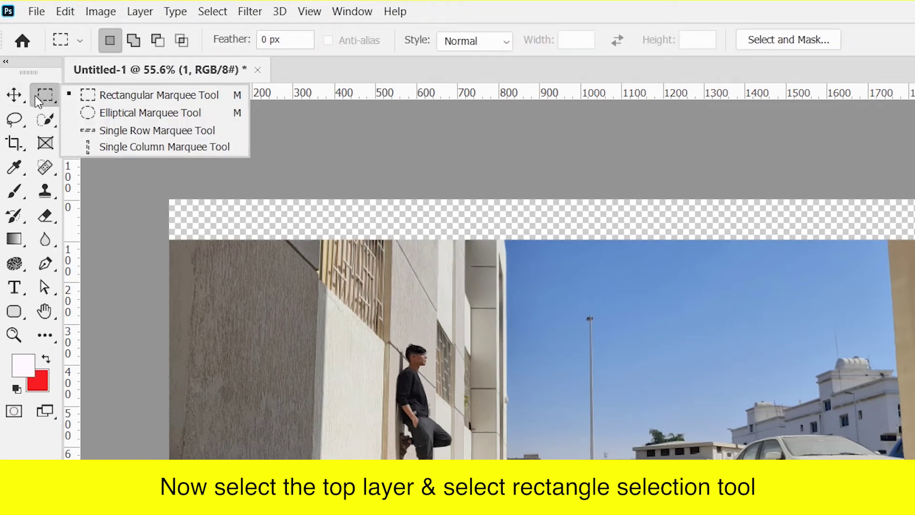
left_click(45, 95)
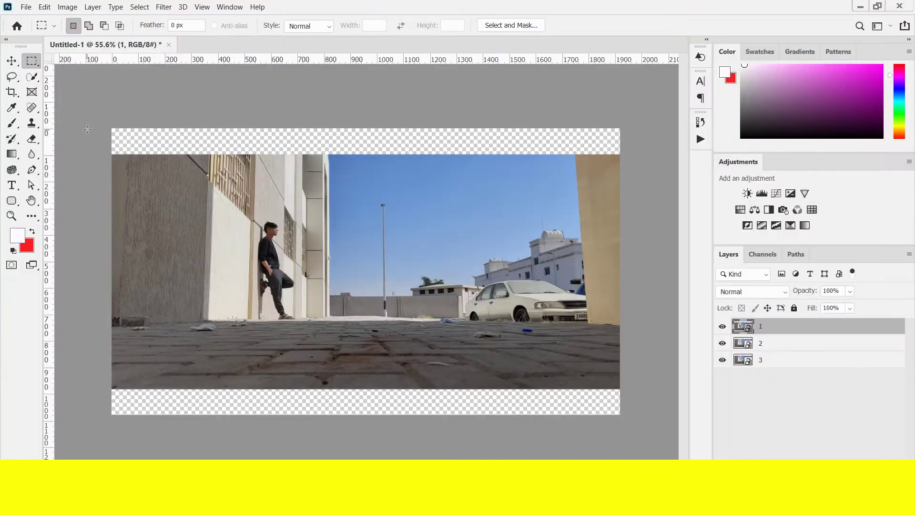
left_click_drag(95, 115, 294, 401)
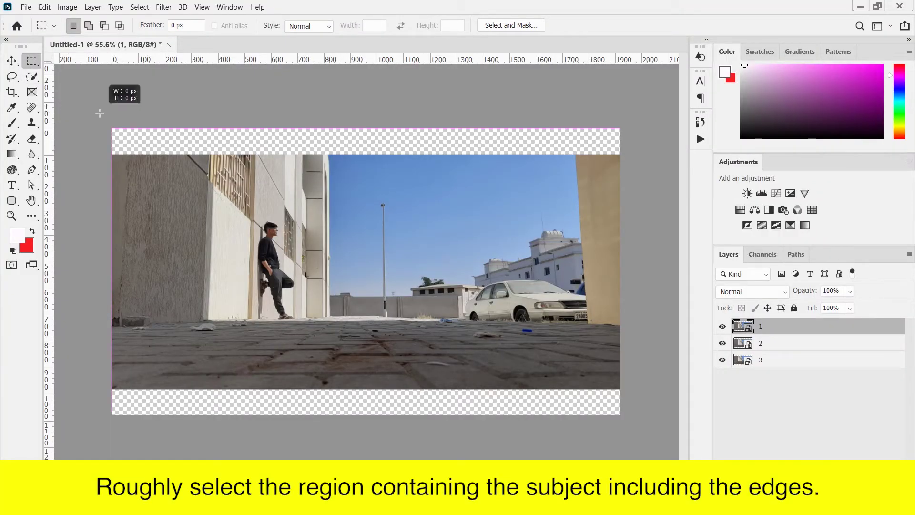
left_click_drag(294, 401, 306, 423)
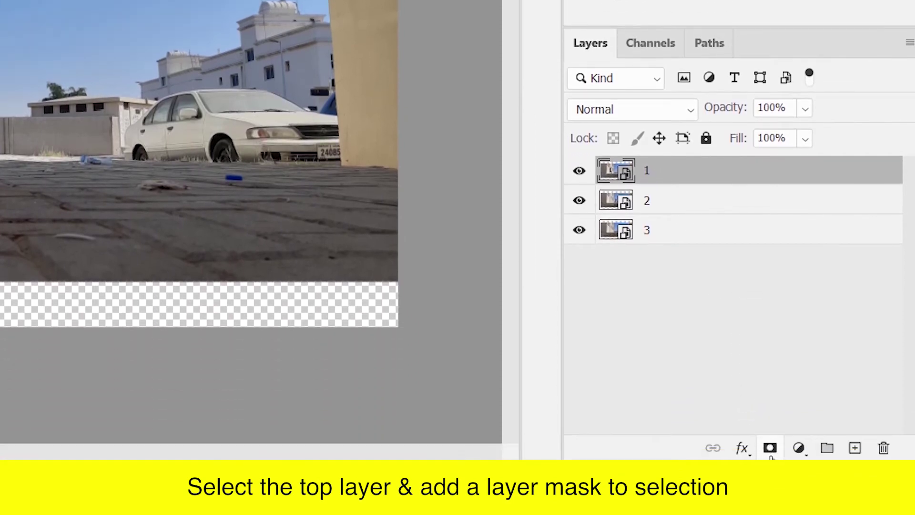
left_click(770, 448)
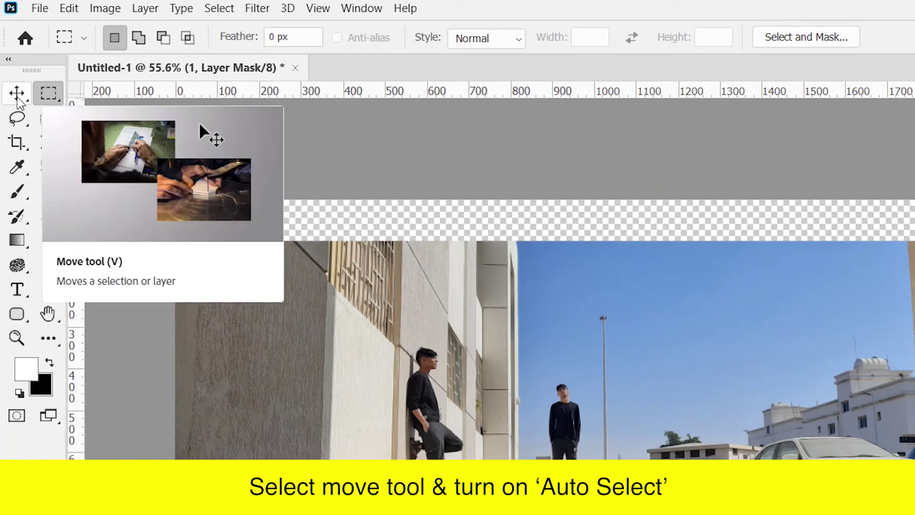
left_click(15, 101)
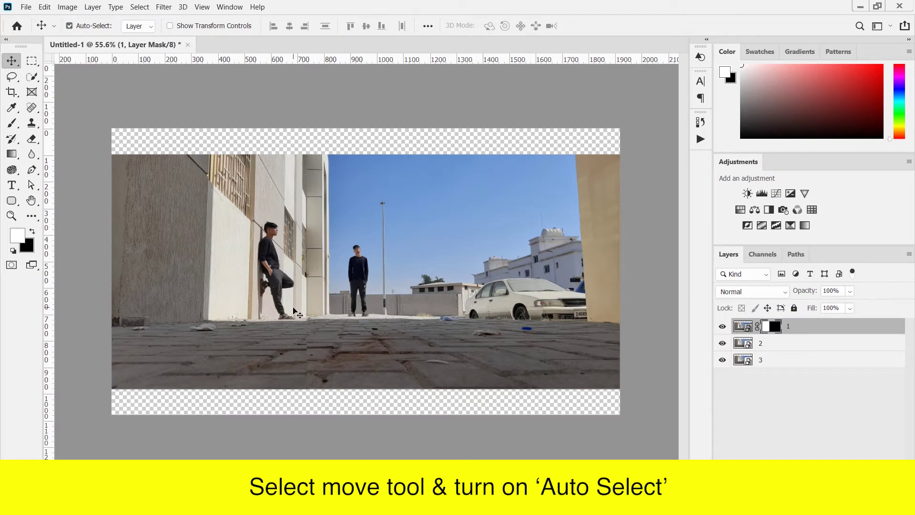
- Shift layer 2 down a few pixels so its bricks match layer 1
scroll(300, 317, "up", 2)
scroll(300, 316, "up", 1)
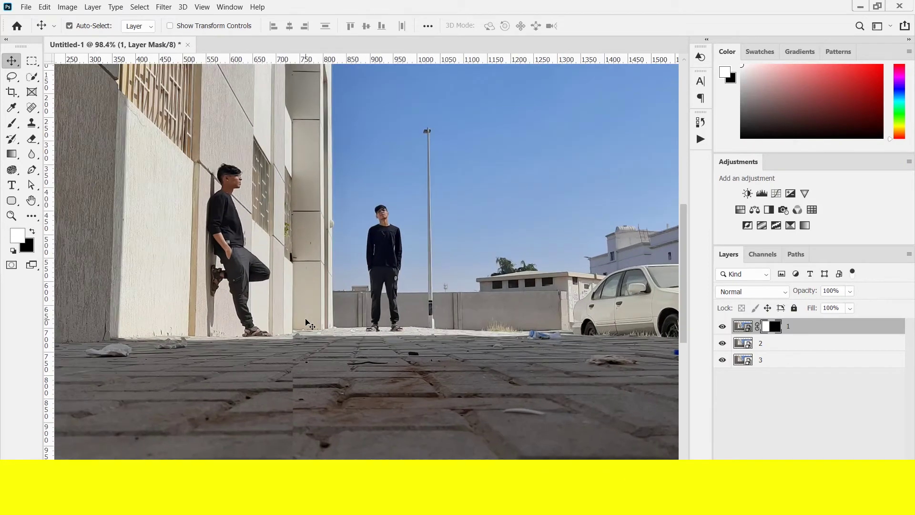
left_click(376, 274)
left_click_drag(371, 269, 371, 281)
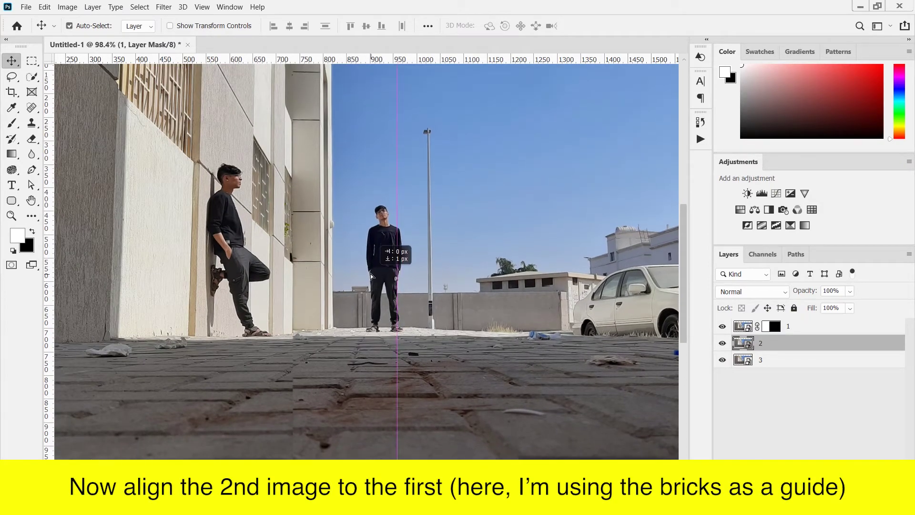
scroll(307, 409, "up", 3)
scroll(308, 411, "up", 1)
left_click_drag(325, 356, 327, 360)
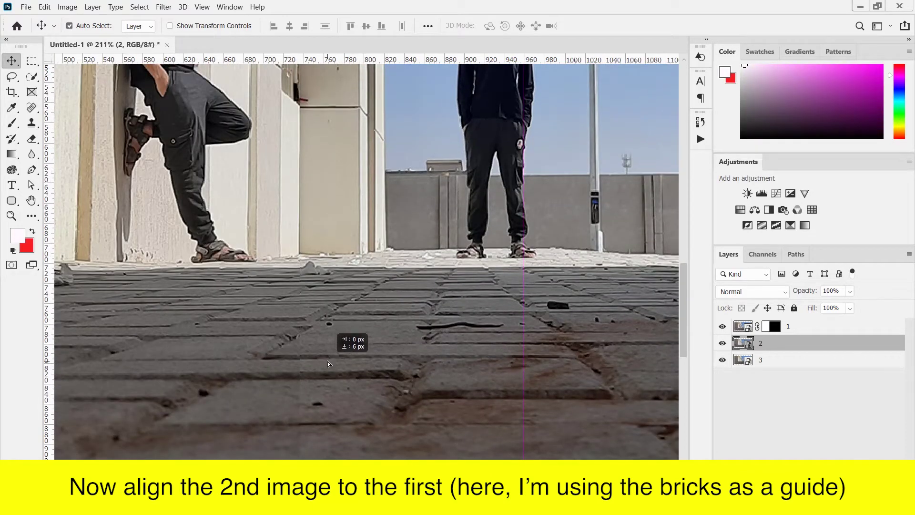
left_click_drag(327, 360, 327, 362)
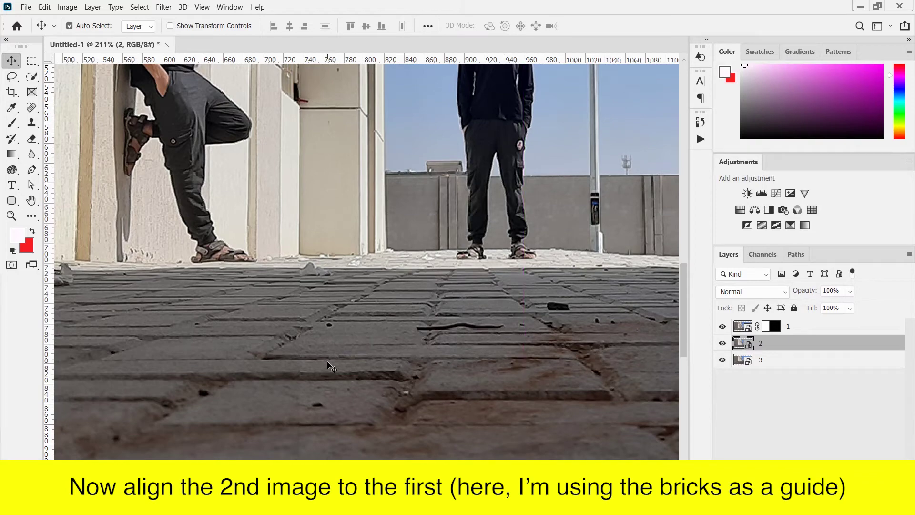
- Move layer 3 above layer 2 in the layer stack
scroll(327, 362, "down", 2)
scroll(327, 363, "down", 2)
scroll(328, 365, "down", 2)
scroll(329, 366, "down", 1)
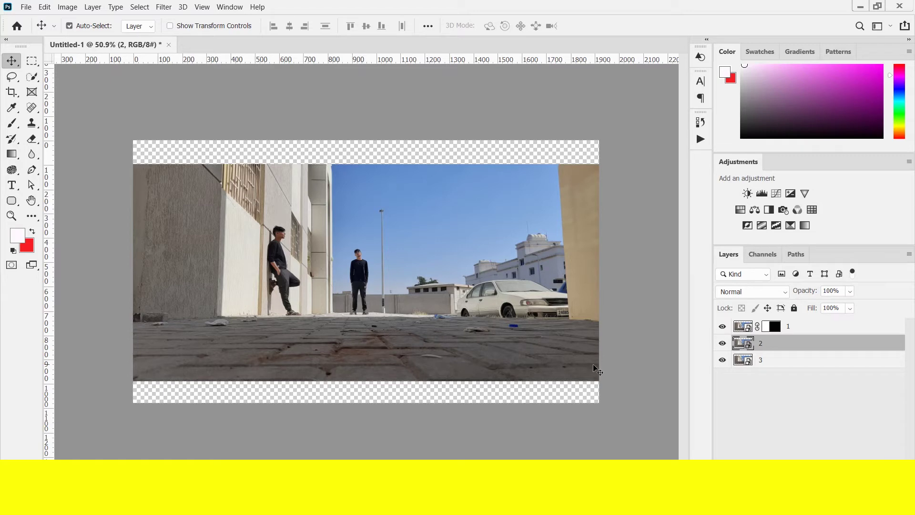
left_click_drag(763, 363, 772, 339)
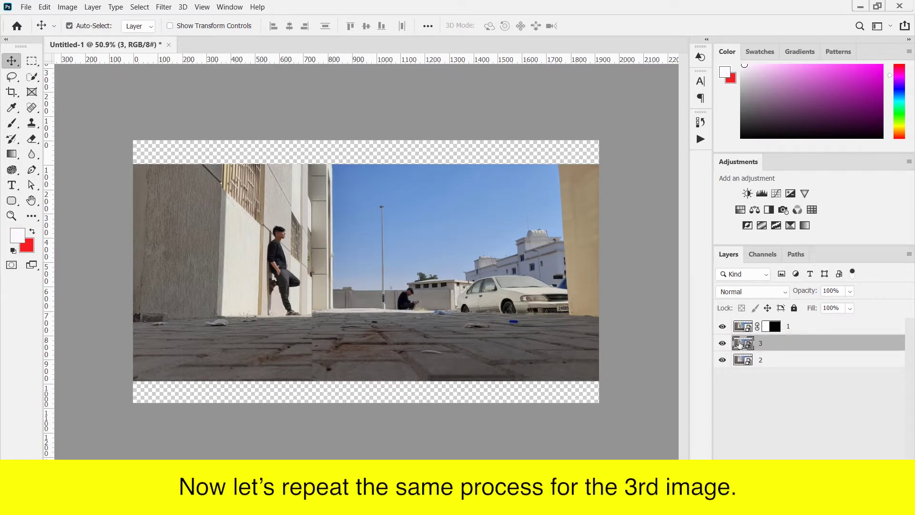
- Mask layer 3 to a rough rectangle around the standing man on the right
scroll(479, 322, "up", 1)
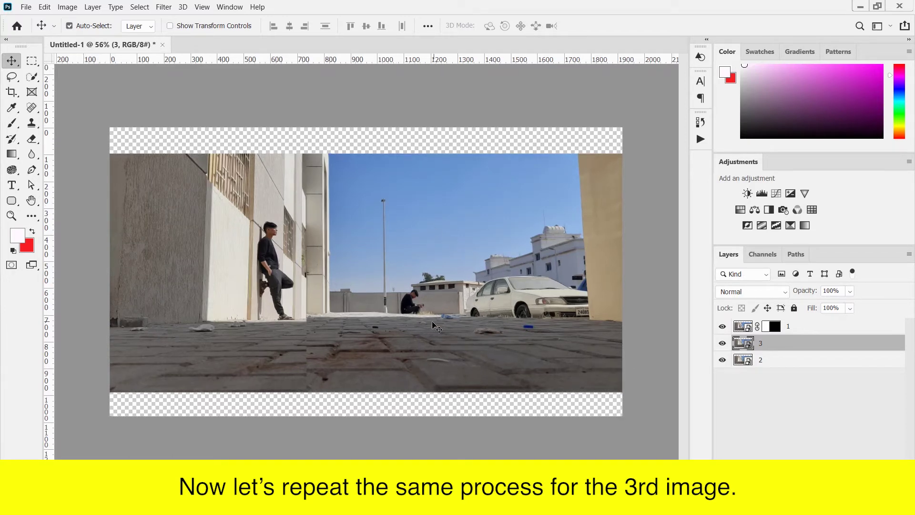
left_click(31, 61)
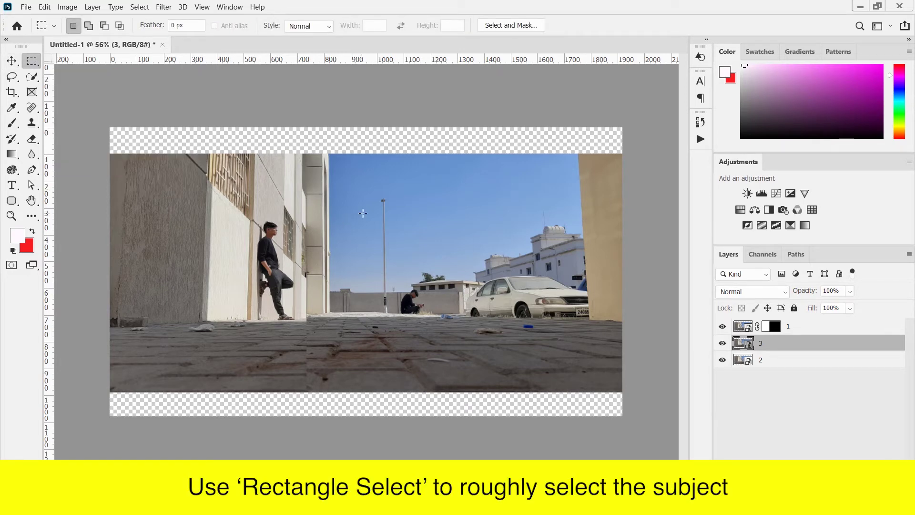
mouse_move(395, 116)
left_mouse_down()
mouse_move(460, 314)
mouse_move(623, 423)
left_mouse_up()
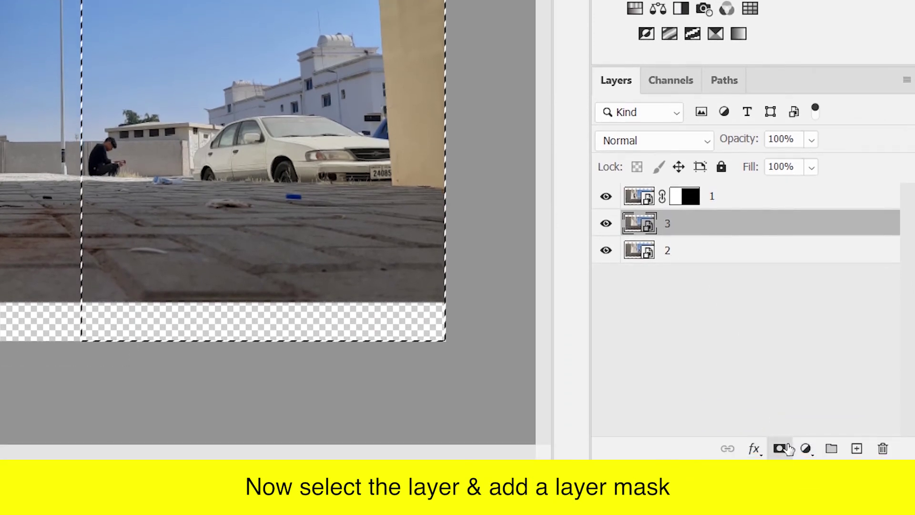
left_click(779, 449)
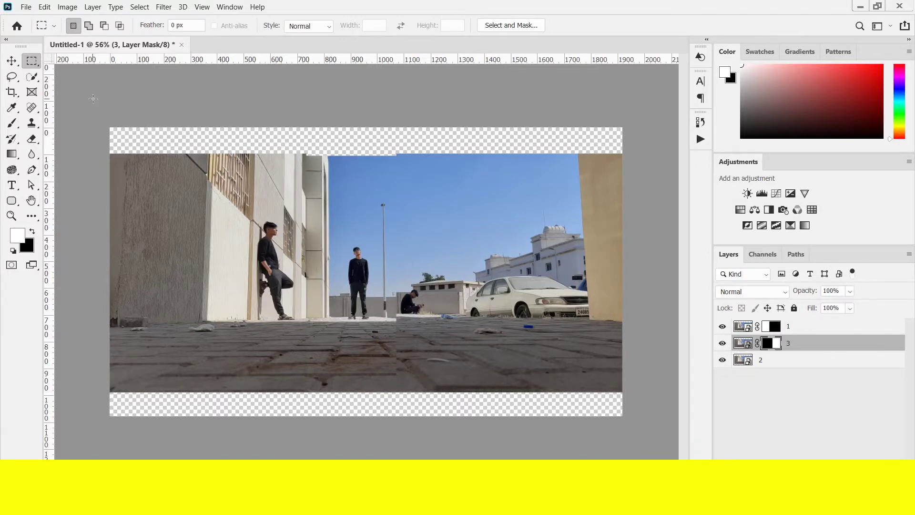
left_click(11, 61)
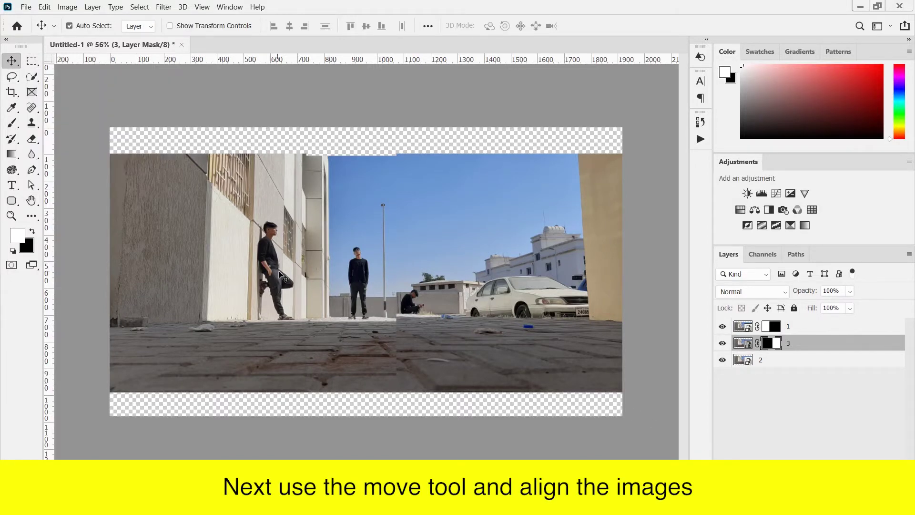
- Move layer 3 down about 17–18 px so its pavement and bricks line up
scroll(439, 309, "up", 3)
scroll(429, 309, "up", 3)
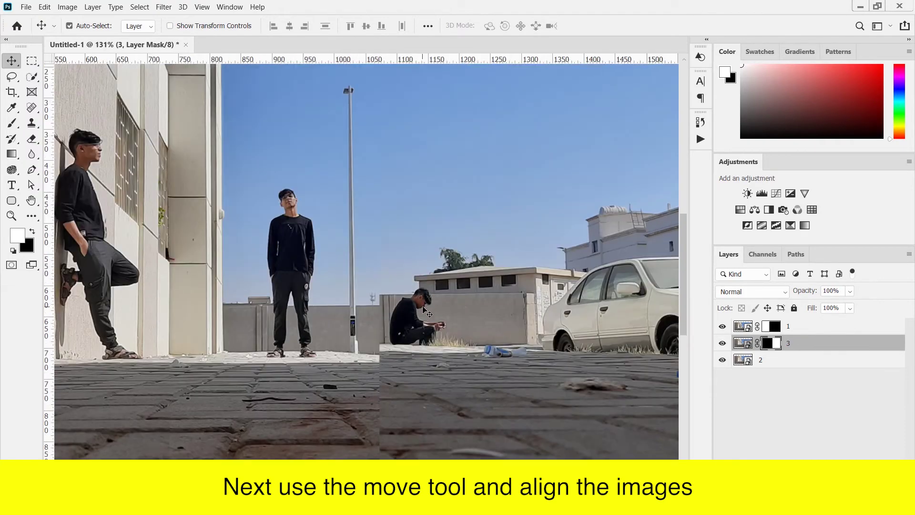
scroll(419, 309, "up", 3)
left_click_drag(409, 309, 412, 324)
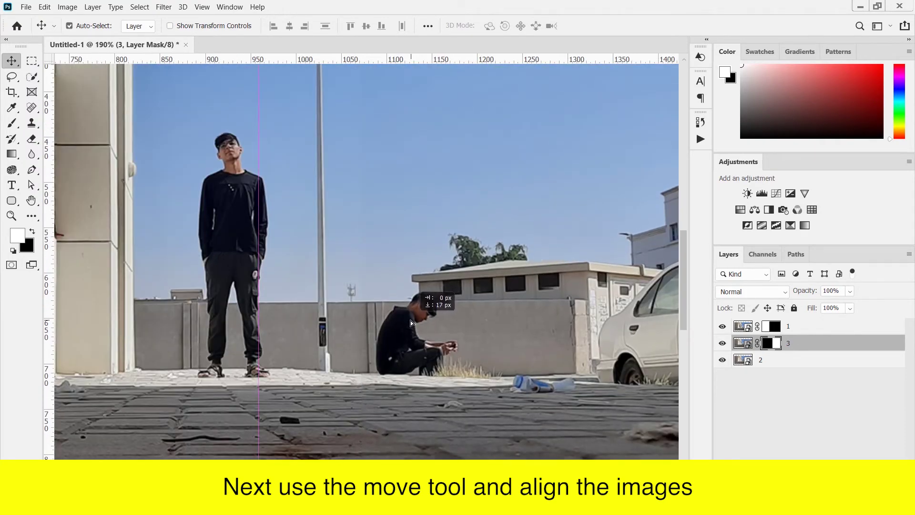
scroll(413, 325, "down", 1)
scroll(414, 325, "down", 3)
scroll(413, 325, "down", 1)
scroll(414, 325, "down", 1)
scroll(414, 325, "down", 1)
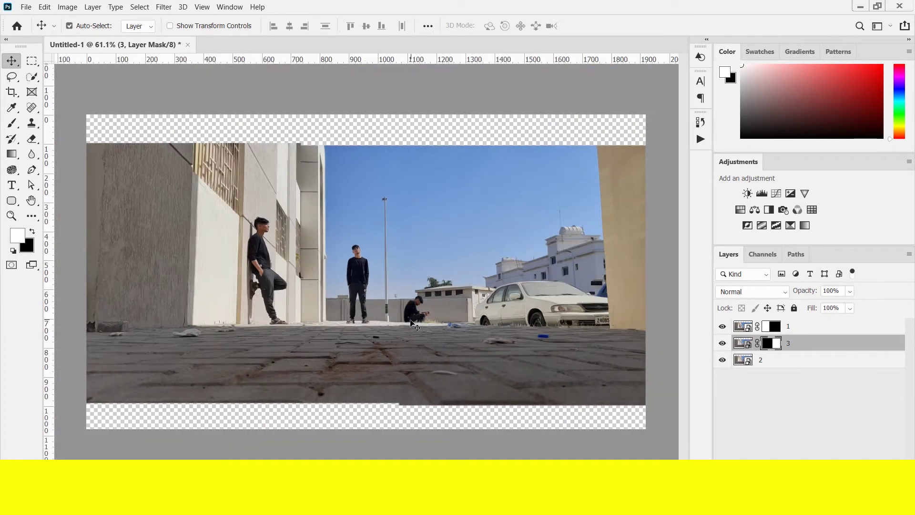
scroll(414, 325, "down", 1)
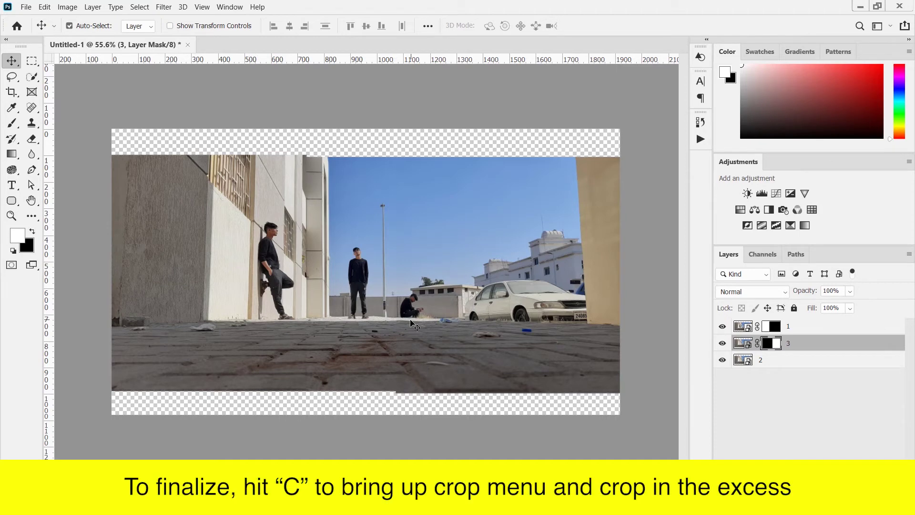
- Crop the canvas to the photo, trimming the transparent strips top and bottom
key("c")
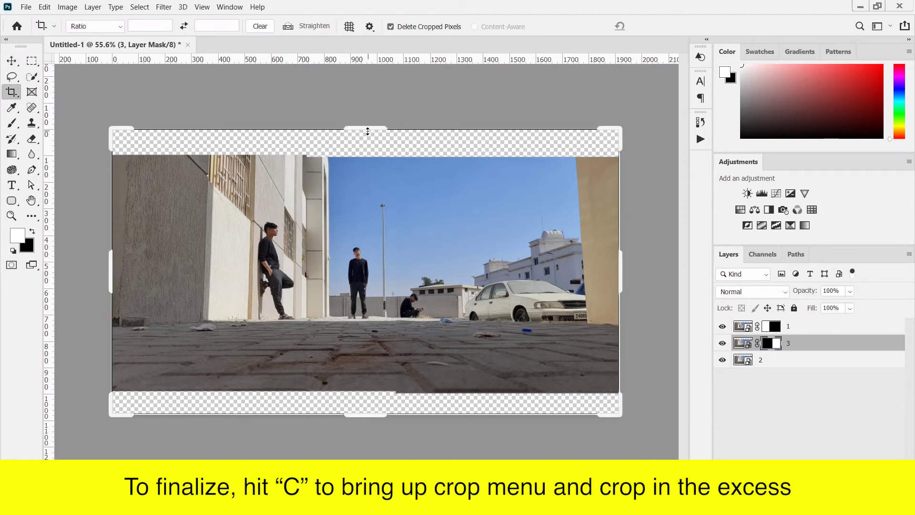
left_click_drag(367, 130, 368, 158)
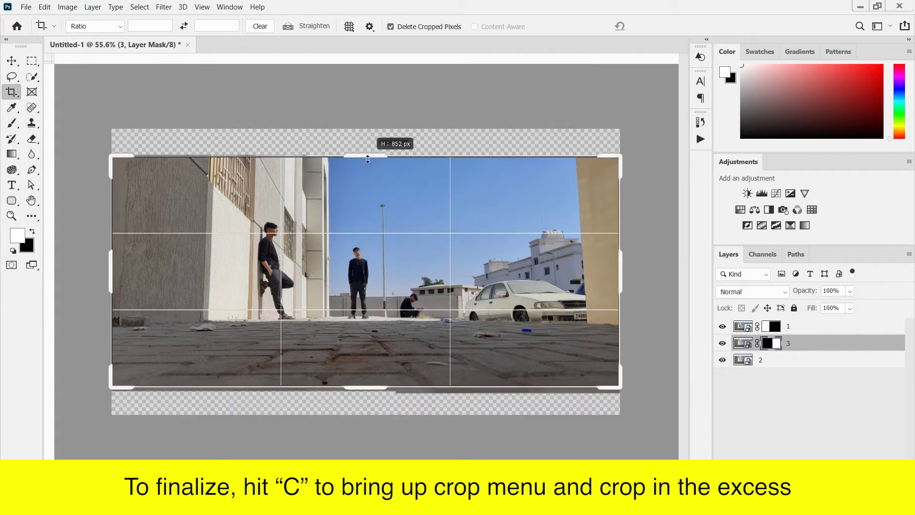
left_click_drag(367, 158, 368, 159)
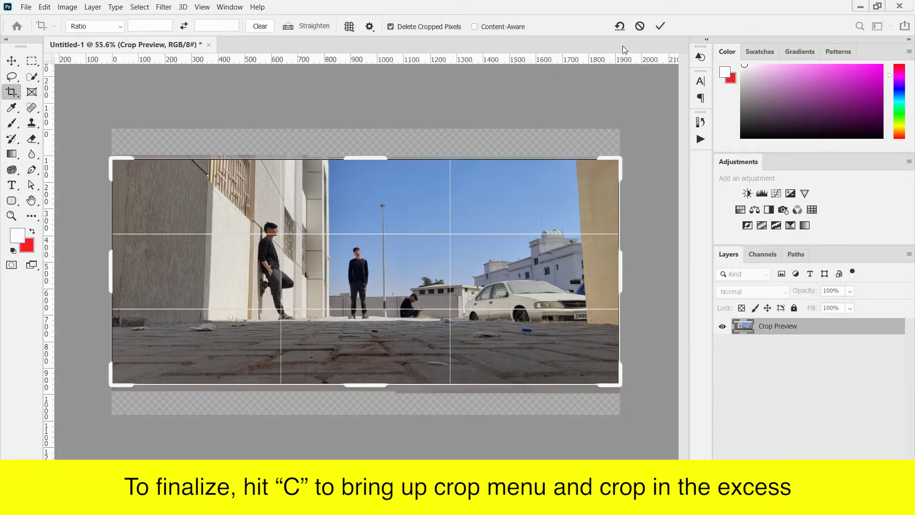
left_click(660, 27)
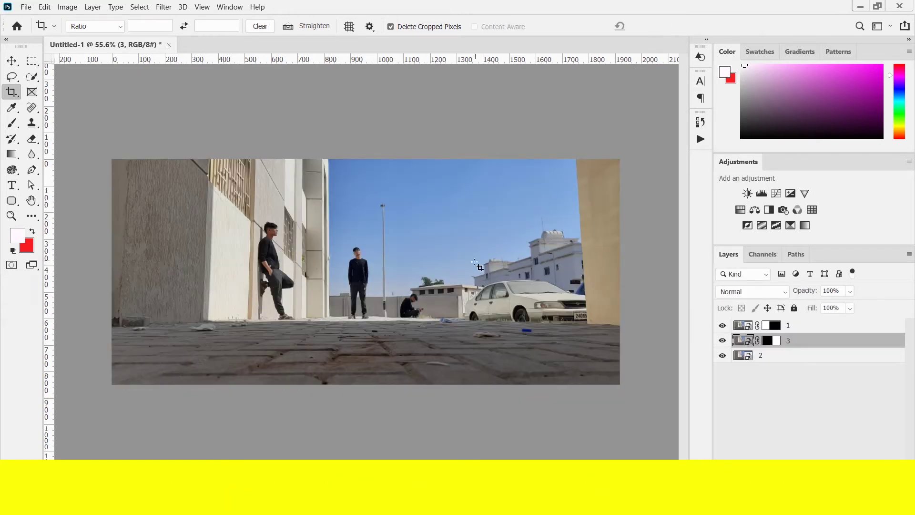
- Stamp all visible layers into a new top layer named 'comp'
scroll(433, 345, "up", 1)
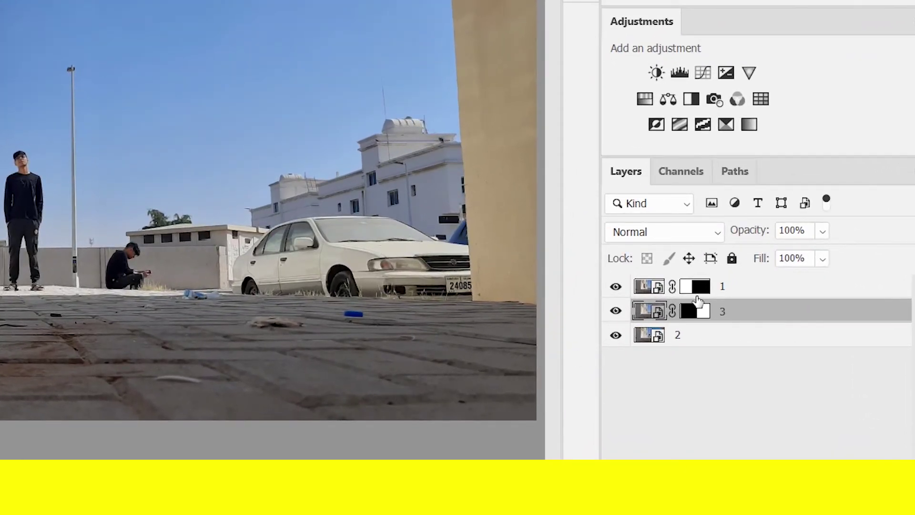
left_click(730, 286)
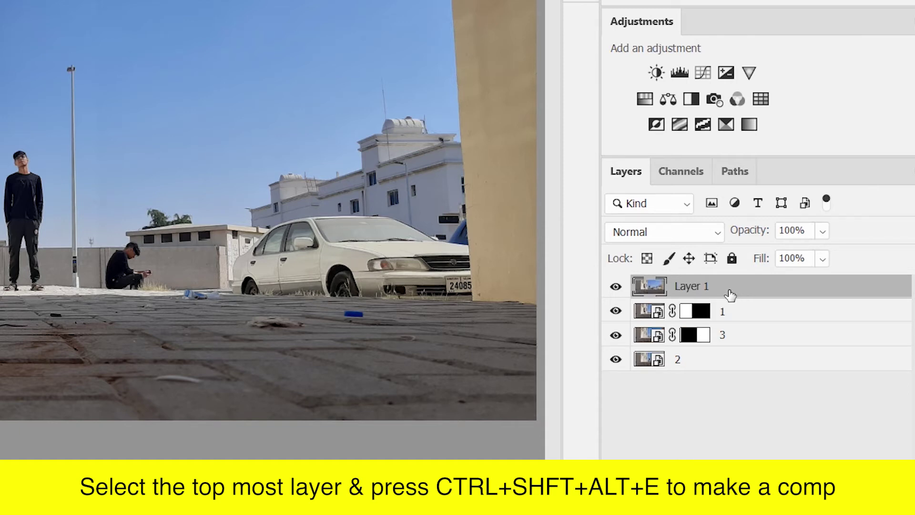
double_click(704, 289)
type("comp")
key("Return")
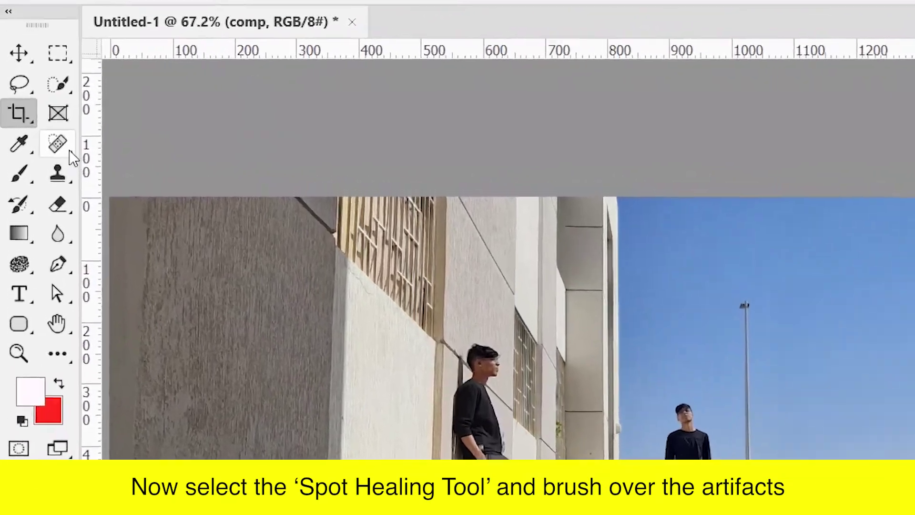
- Spot-heal the pavement crack, lower pavement blemishes and bottom edge on the comp layer
left_click(59, 146)
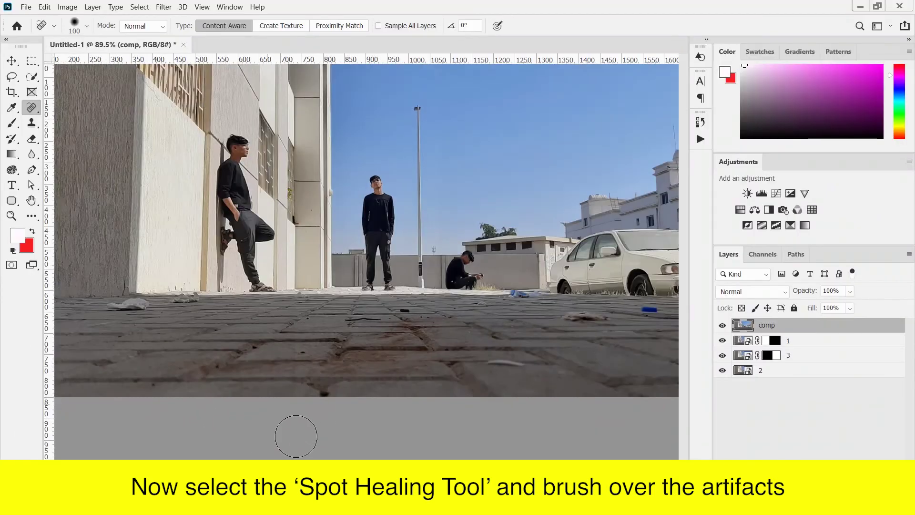
scroll(292, 435, "up", 3)
left_click(295, 323)
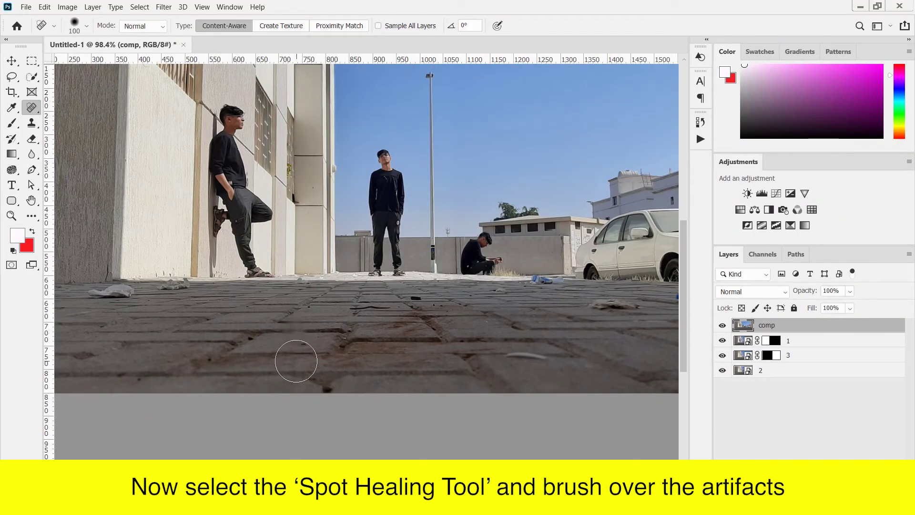
left_click_drag(296, 360, 288, 398)
left_click_drag(289, 396, 320, 433)
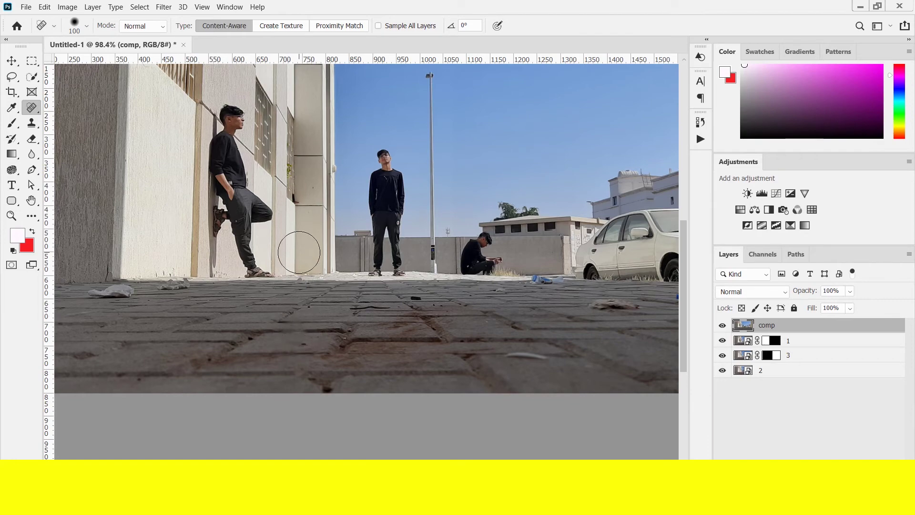
scroll(518, 163, "down", 2)
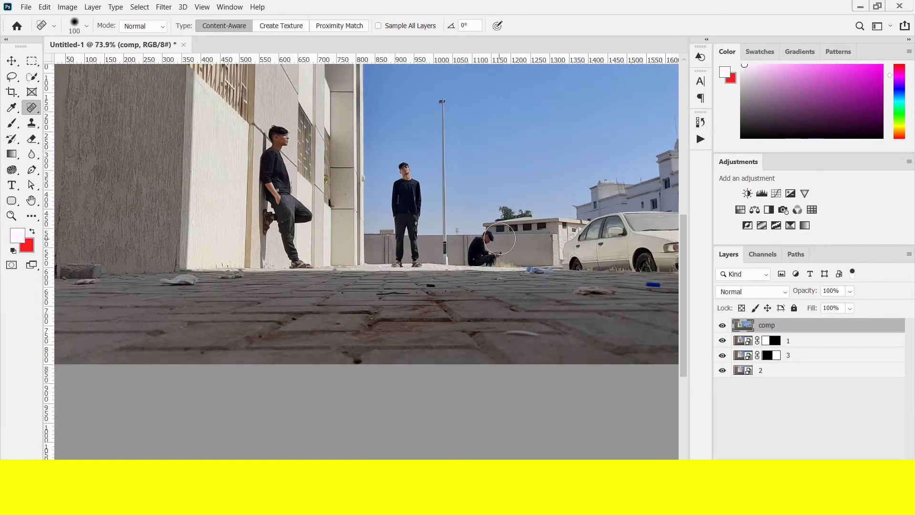
scroll(498, 256, "down", 2)
scroll(498, 256, "down", 2)
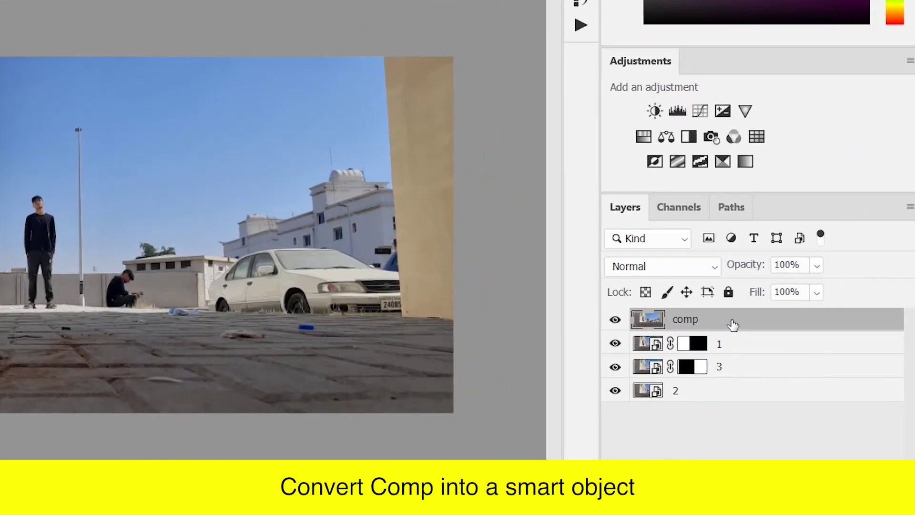
- Convert the comp layer to a smart object and apply the Camera Raw Filter
right_click(730, 324)
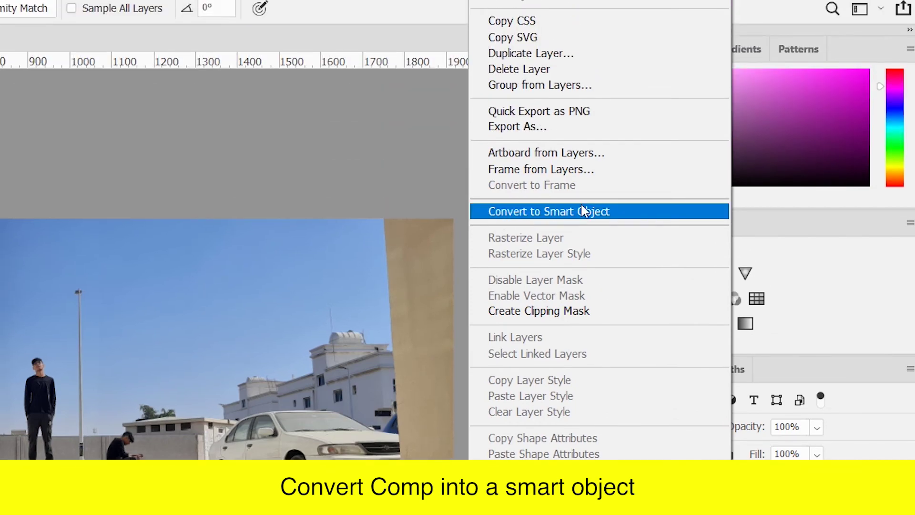
left_click(581, 209)
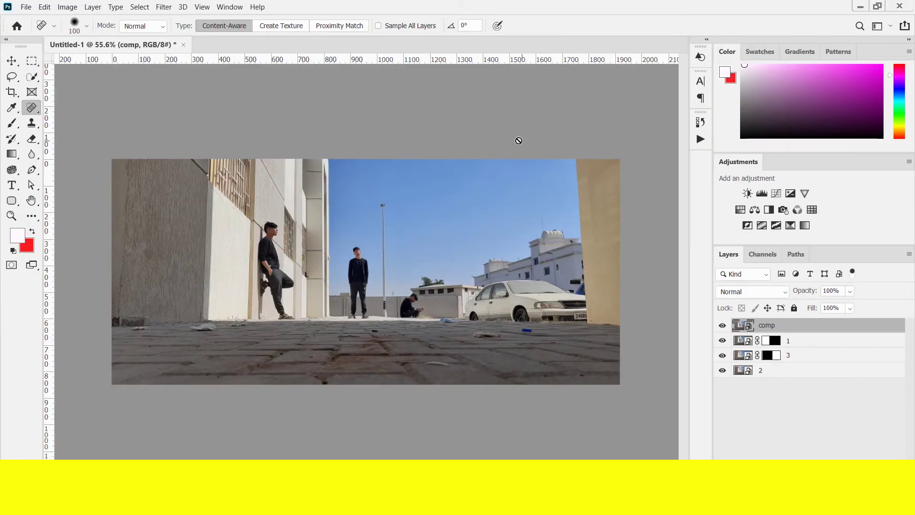
left_click(163, 6)
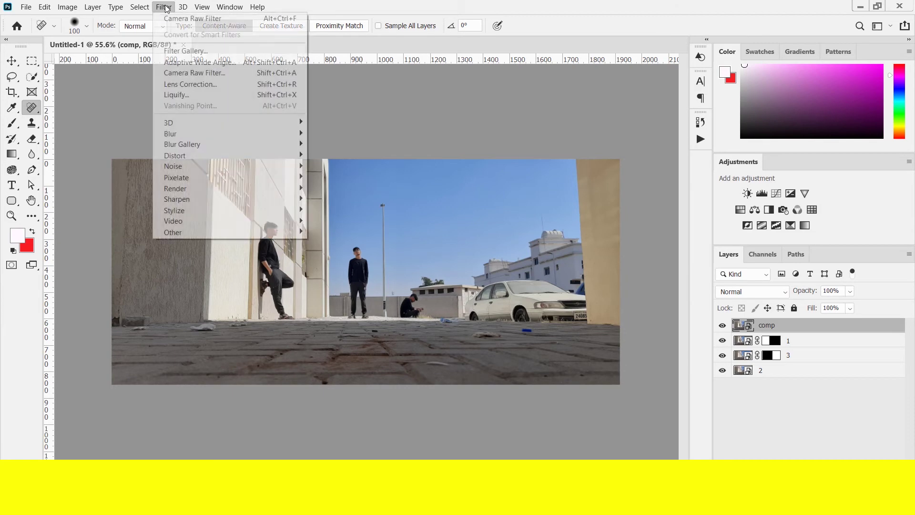
left_click(195, 78)
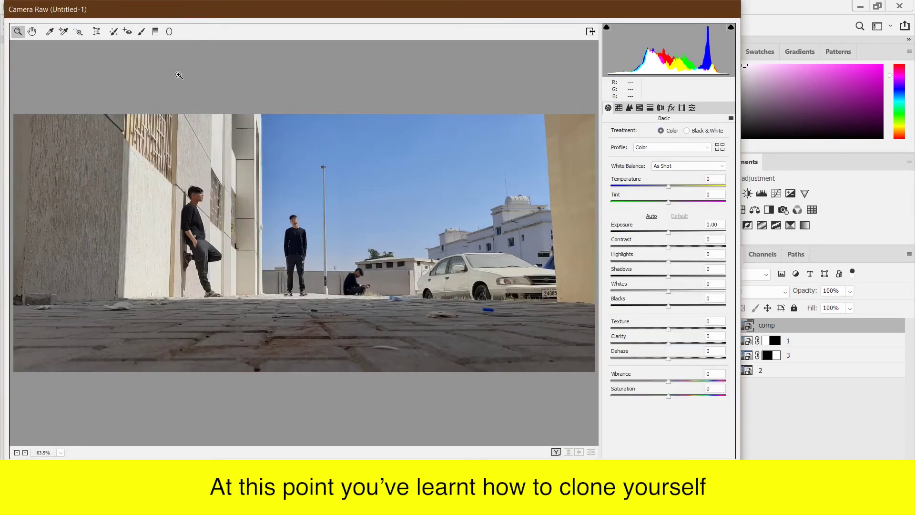
- Cool the image to Temperature -19 with the Cool Light preset, Grain 17 and Vignette -8
left_click_drag(668, 186, 657, 186)
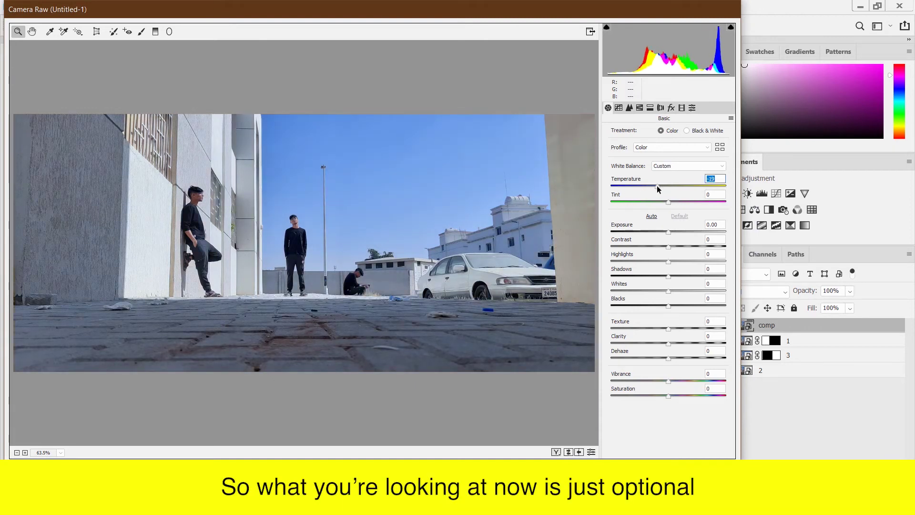
left_click(691, 109)
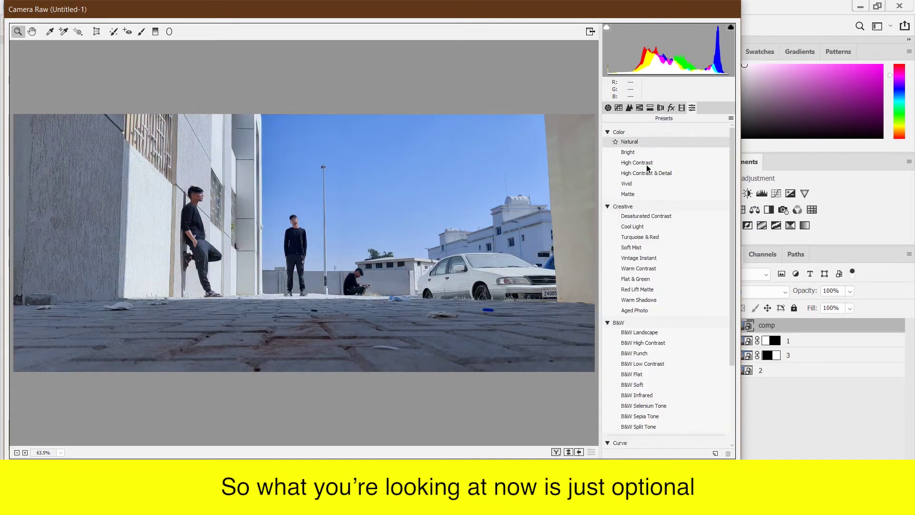
left_click(636, 228)
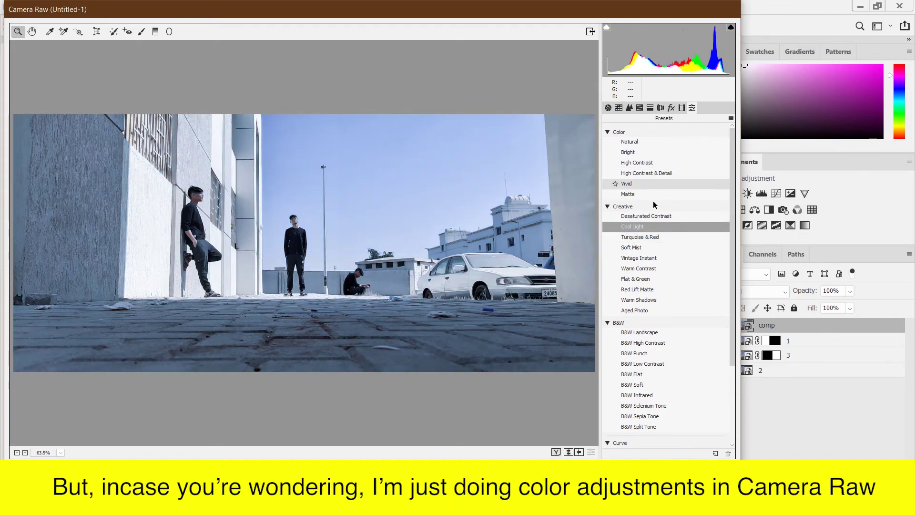
left_click(671, 108)
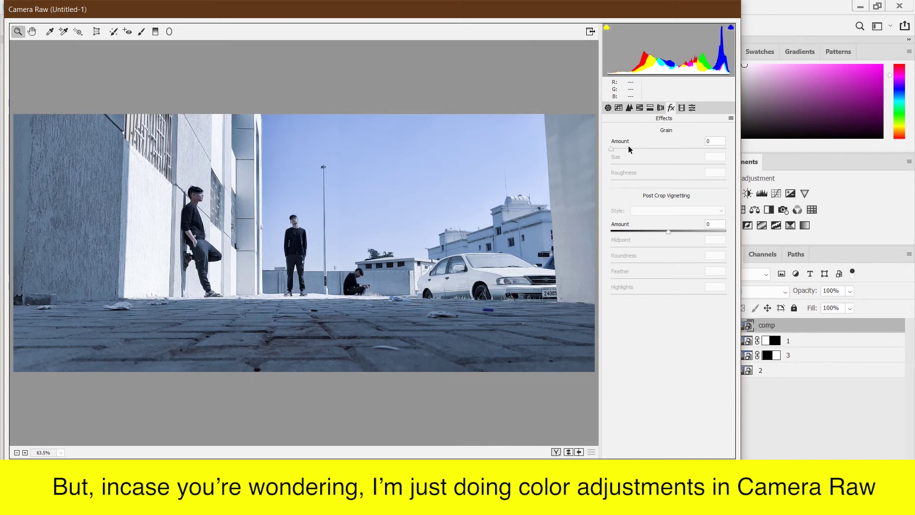
left_click_drag(616, 148, 629, 148)
left_click_drag(668, 231, 663, 231)
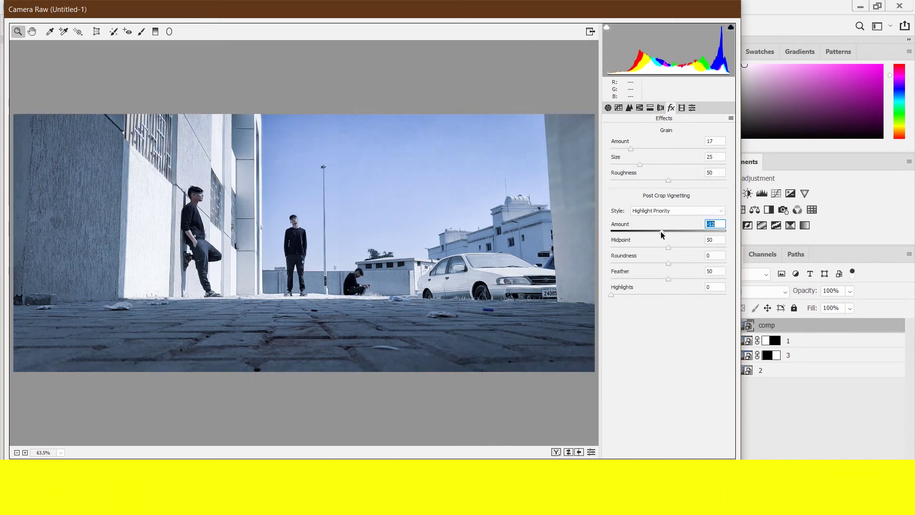
- Raise Contrast to +25 and ease Temperature back to -13
left_click(608, 108)
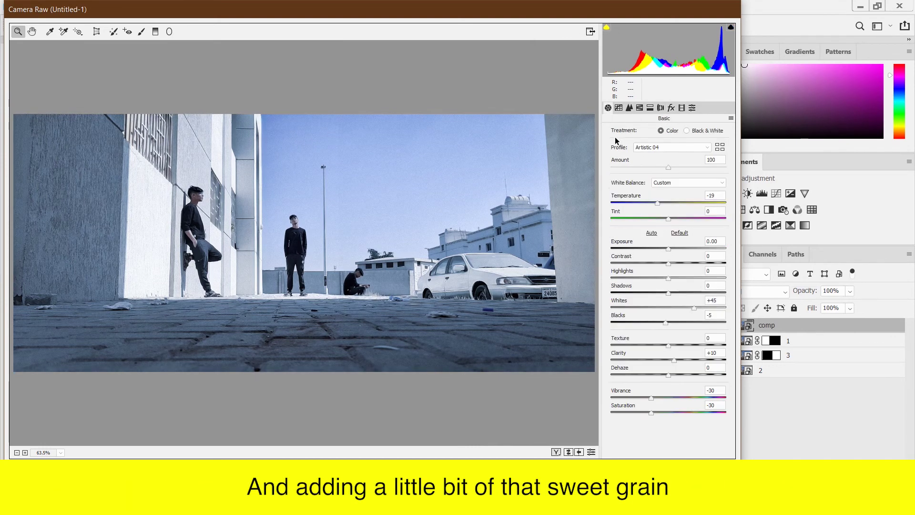
left_click_drag(665, 262, 676, 262)
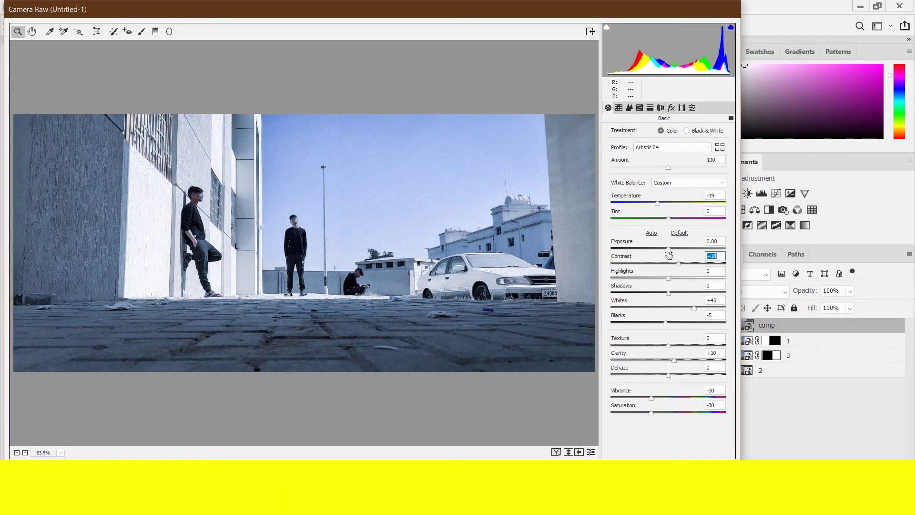
left_click_drag(657, 203, 660, 202)
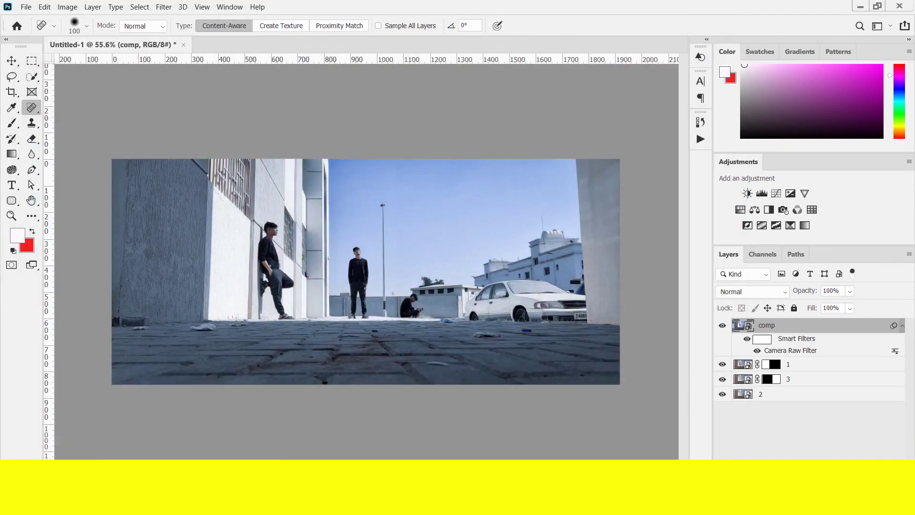
key("ctrl+0")
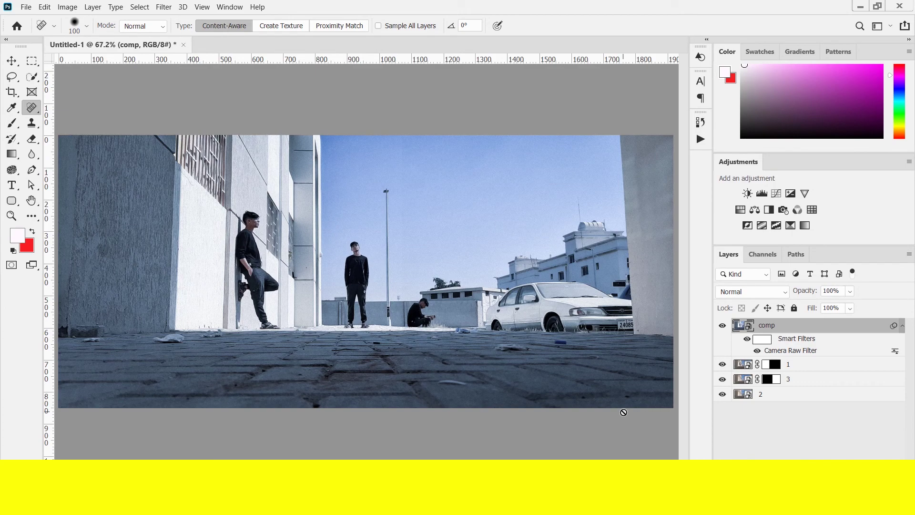
- Add the 'TRYING TIMES' text on the pavement, coloured light blue-grey sampled from the wall
key("ctrl+minus")
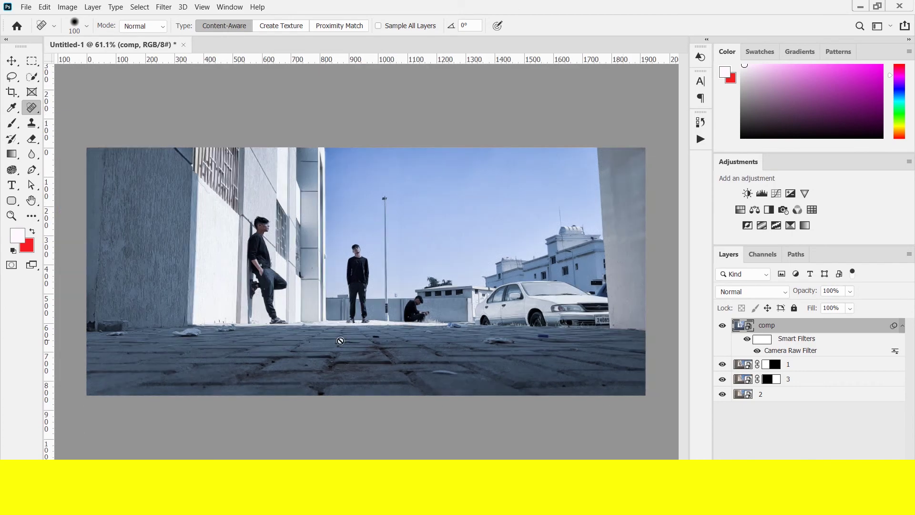
left_click(11, 185)
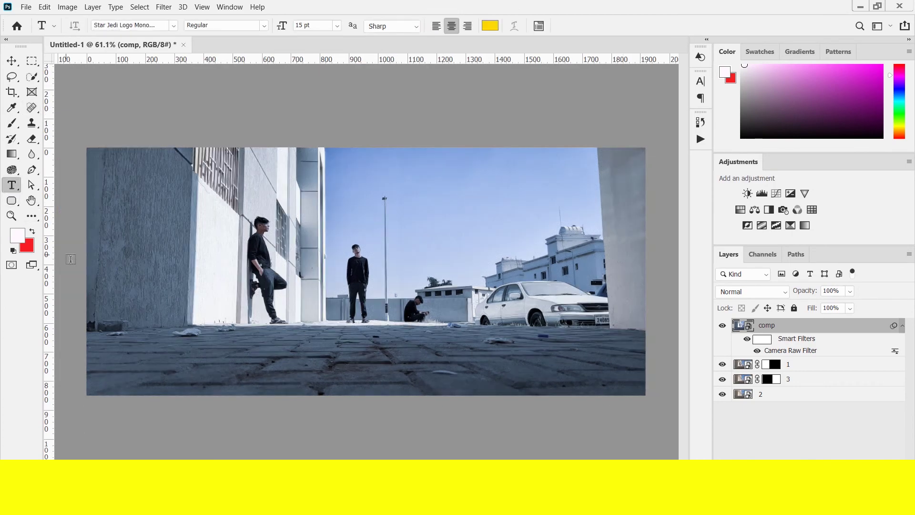
left_click(332, 376)
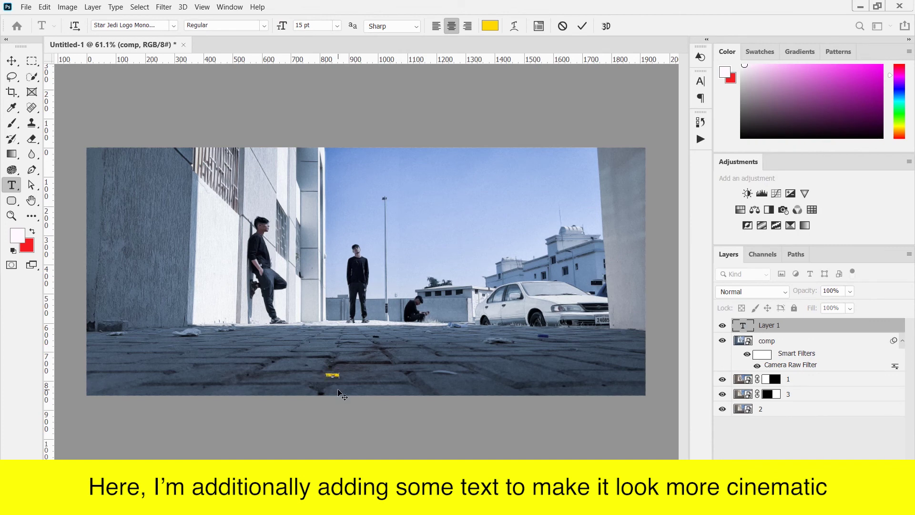
key("ctrl+a")
left_click(490, 26)
left_click(288, 208)
left_click(303, 281)
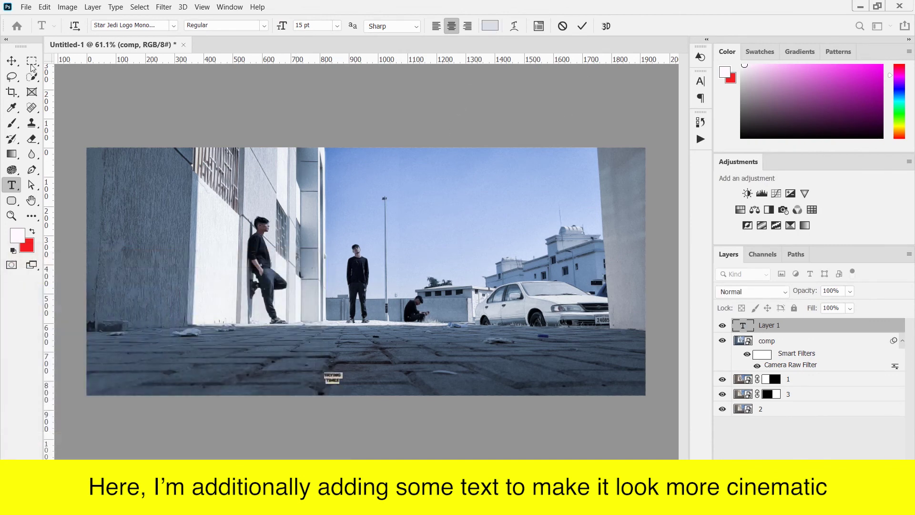
key("ctrl+Return")
- Scale the title up to about 492% and reposition it below the figures
key("v")
key("ctrl+t")
mouse_move(338, 380)
left_mouse_down()
mouse_move(402, 403)
mouse_move(383, 349)
left_mouse_up()
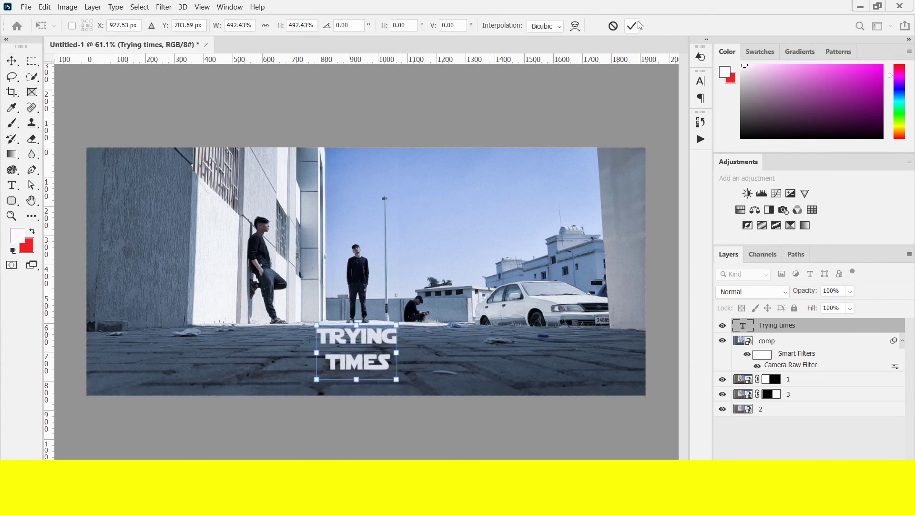
key("Return")
- Set the title in the Tobacco Road NF font
key("t")
left_click(382, 348)
key("ctrl+a")
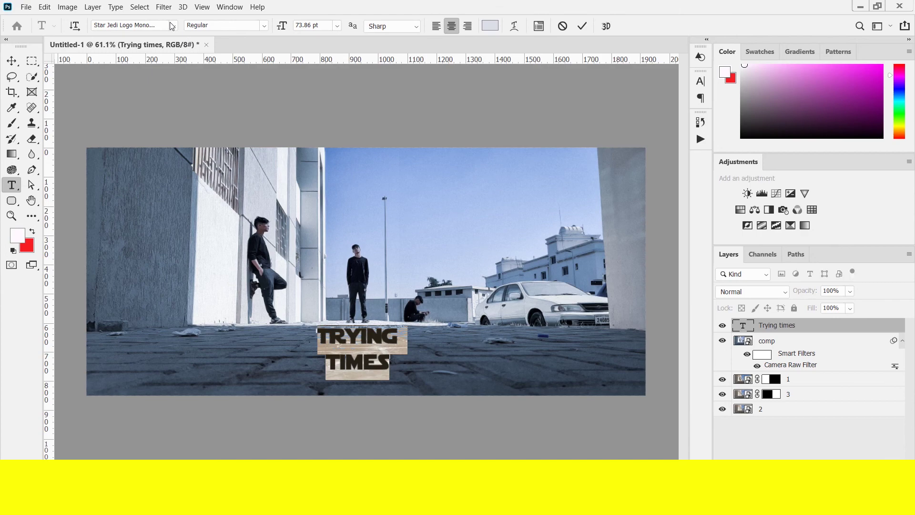
left_click(173, 25)
left_click(181, 63)
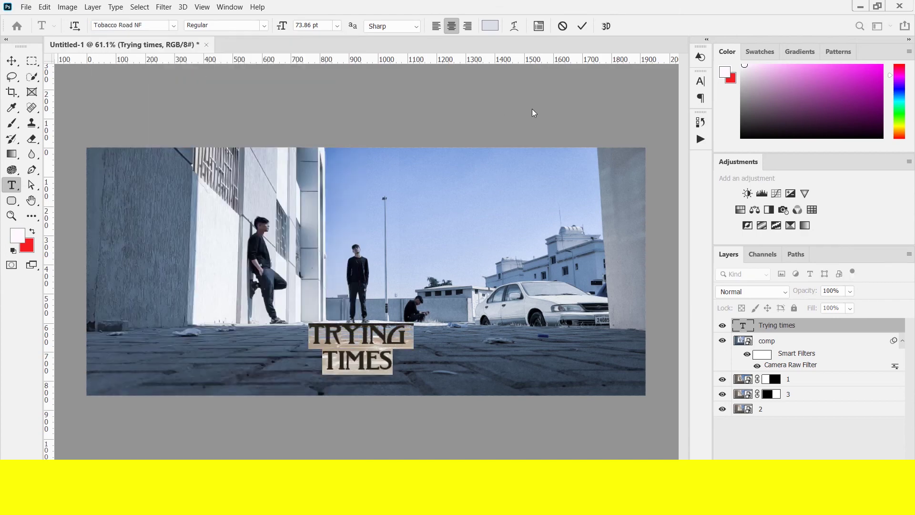
left_click(582, 26)
- Lower the TRYING TIMES title about 20 px, centred beneath the figures, and review the result
key("v")
left_click_drag(374, 350, 458, 385)
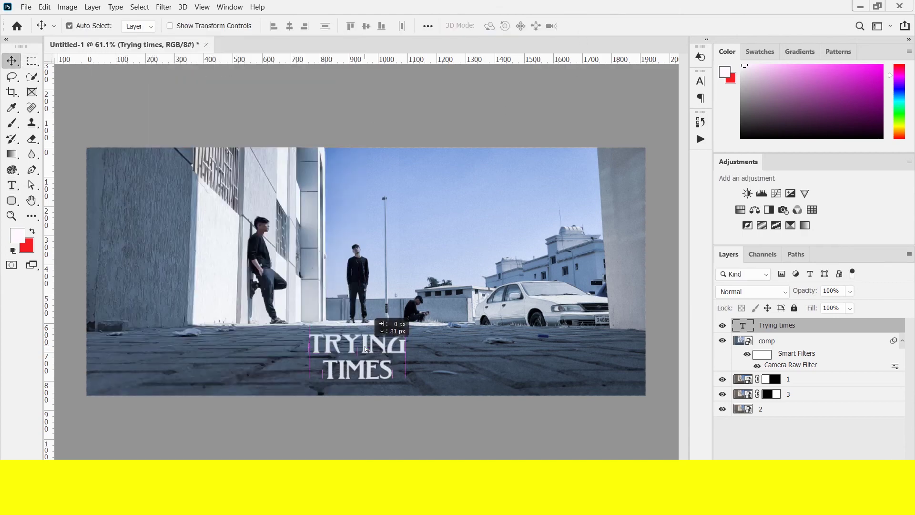
scroll(459, 385, "down", 1)
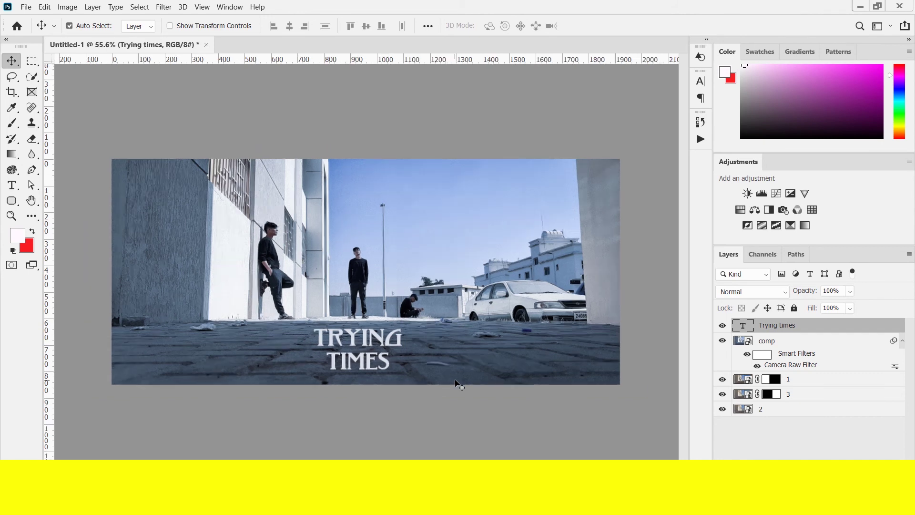